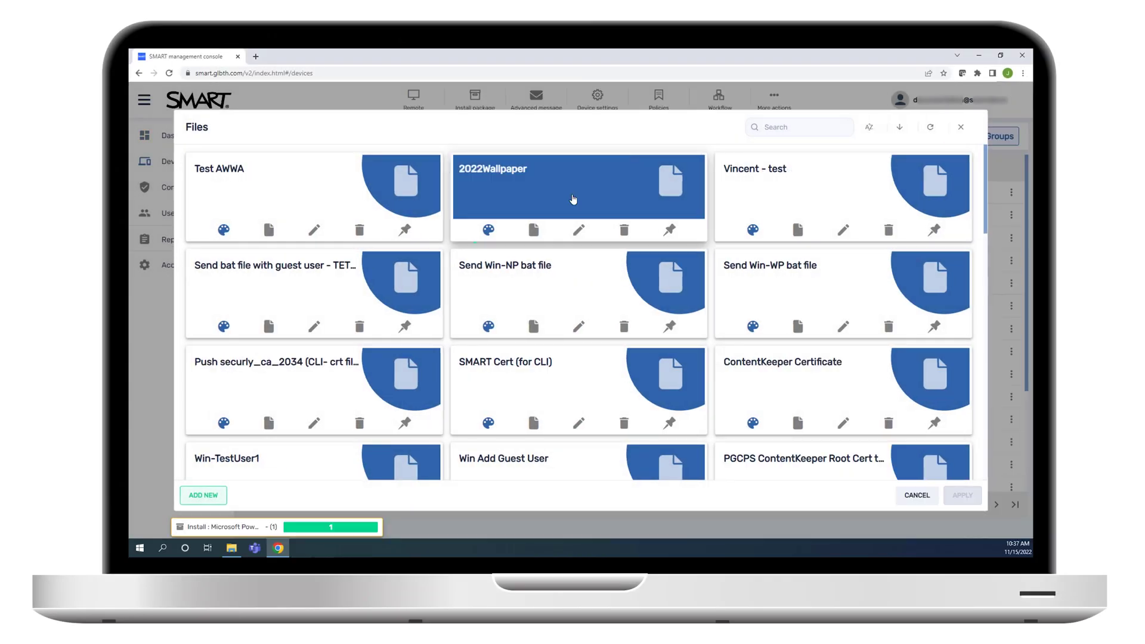
Step: Preview picking the 2022Wallpaper file, ending on the console login page with credentials filled
left_click(574, 200)
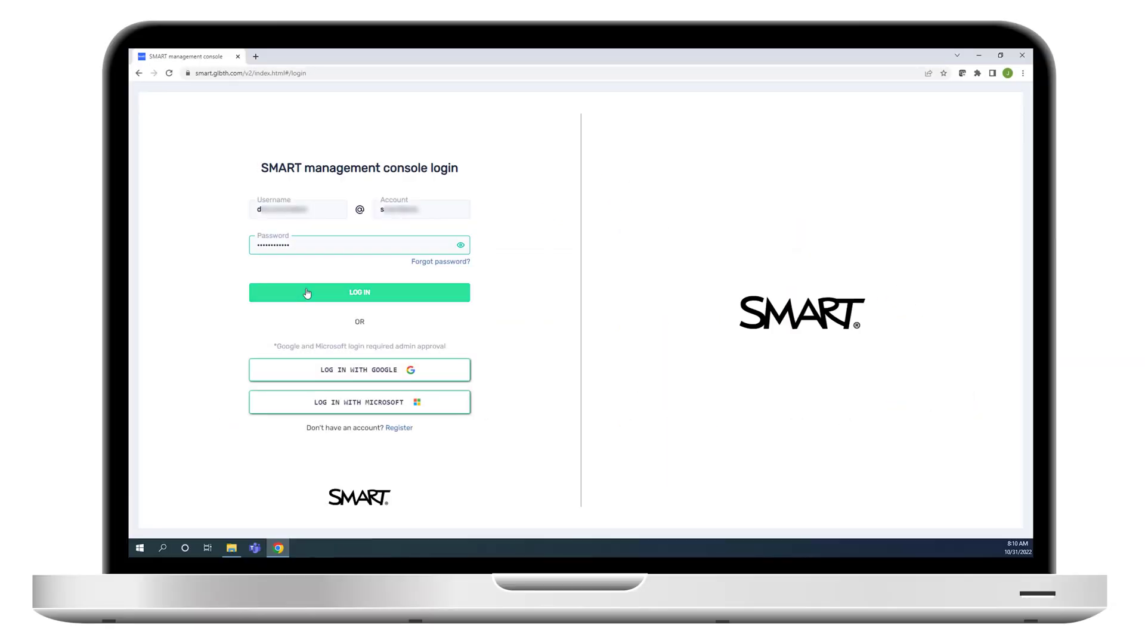
Step: Log in, expand the sidebar and open Repositories > Files
left_click(307, 293)
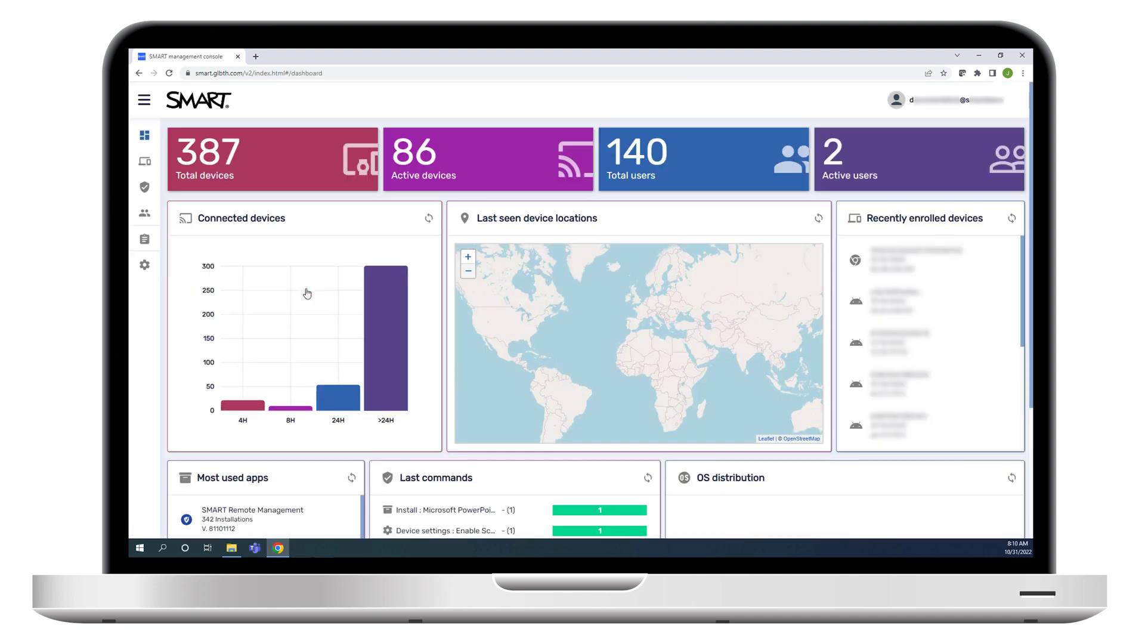
left_click(144, 99)
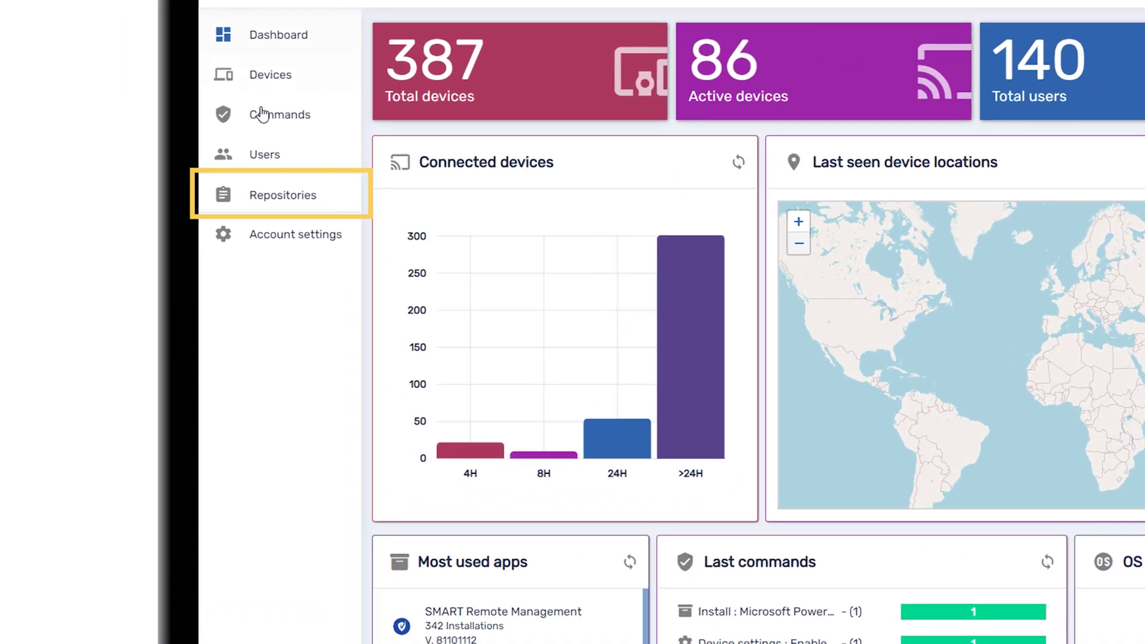
left_click(274, 195)
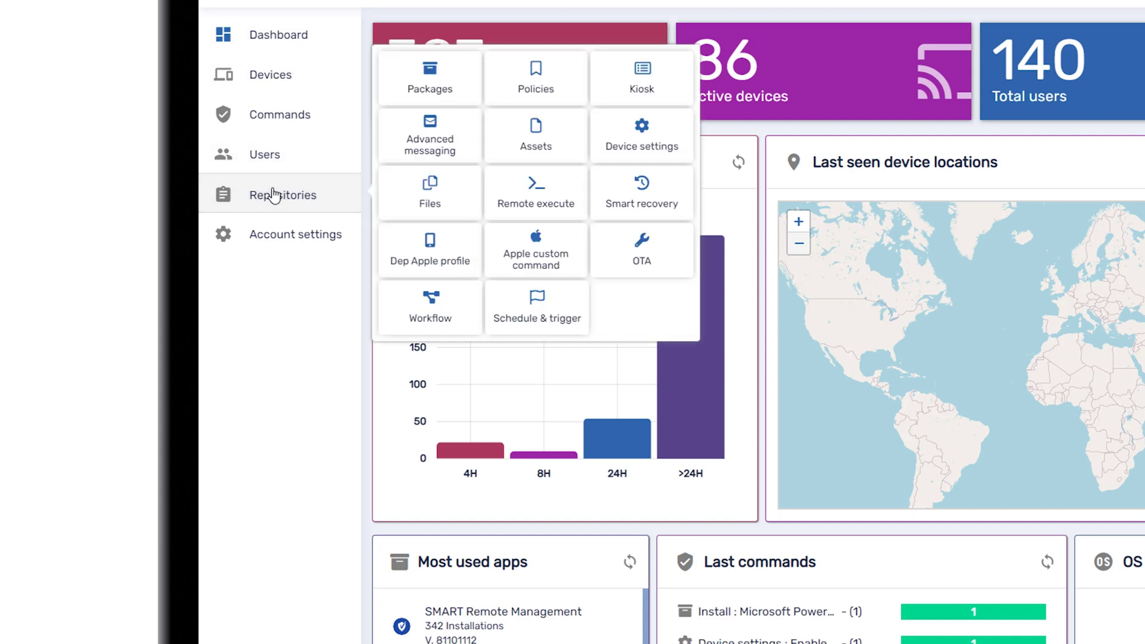
left_click(416, 204)
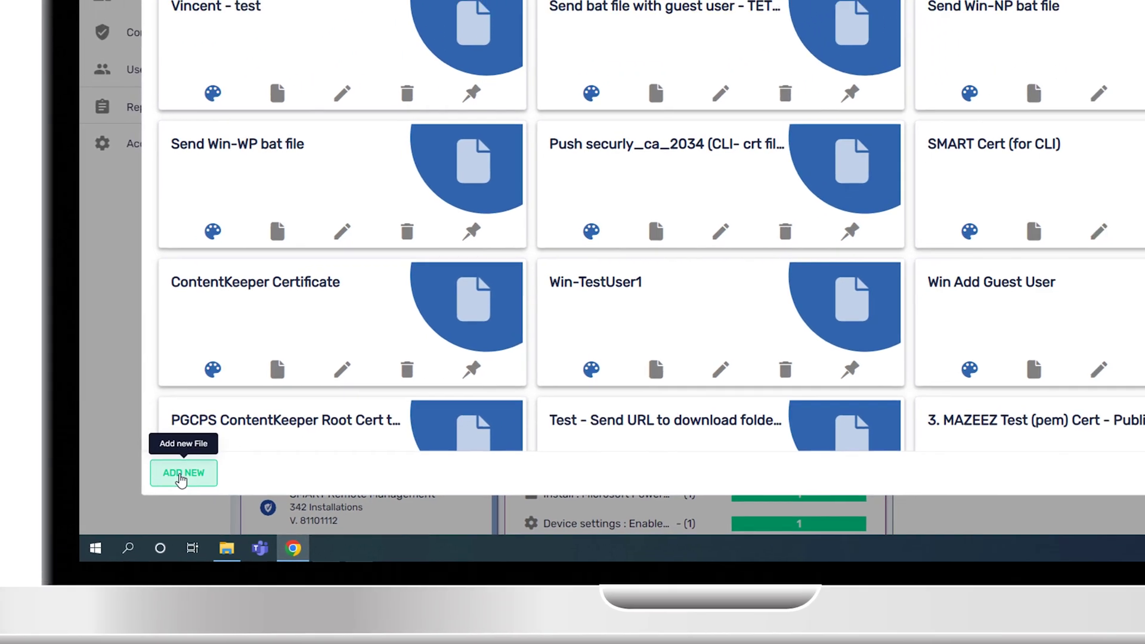
Step: Add a new file entry named 2022Wallpaper with destination path /sdcard/download
left_click(101, 529)
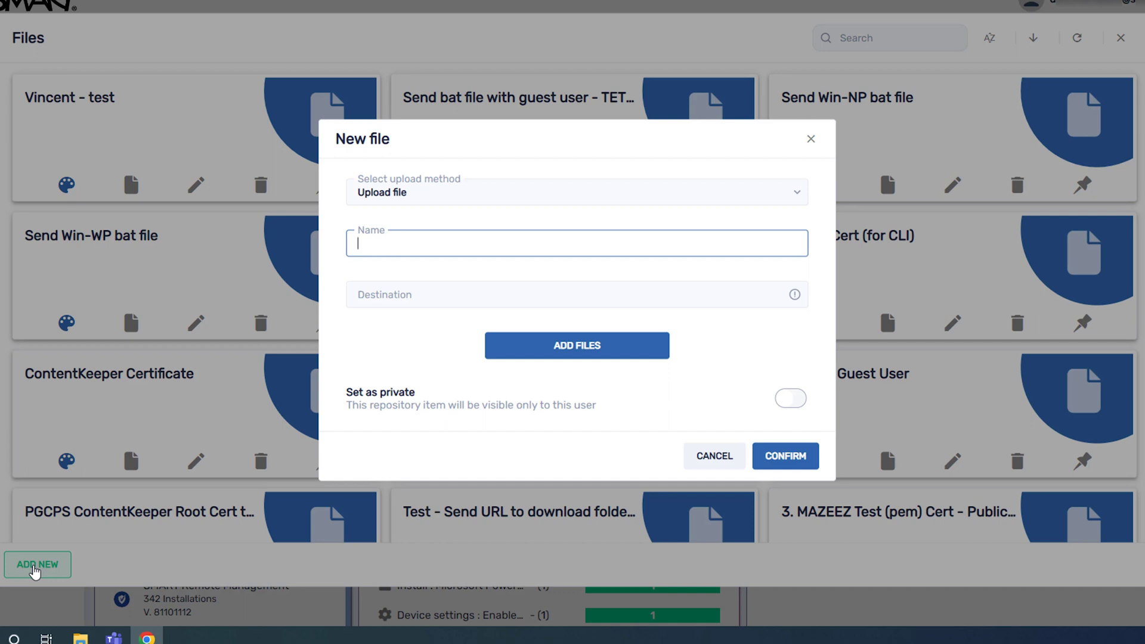
type("2022")
type("Wal")
type("lpaper")
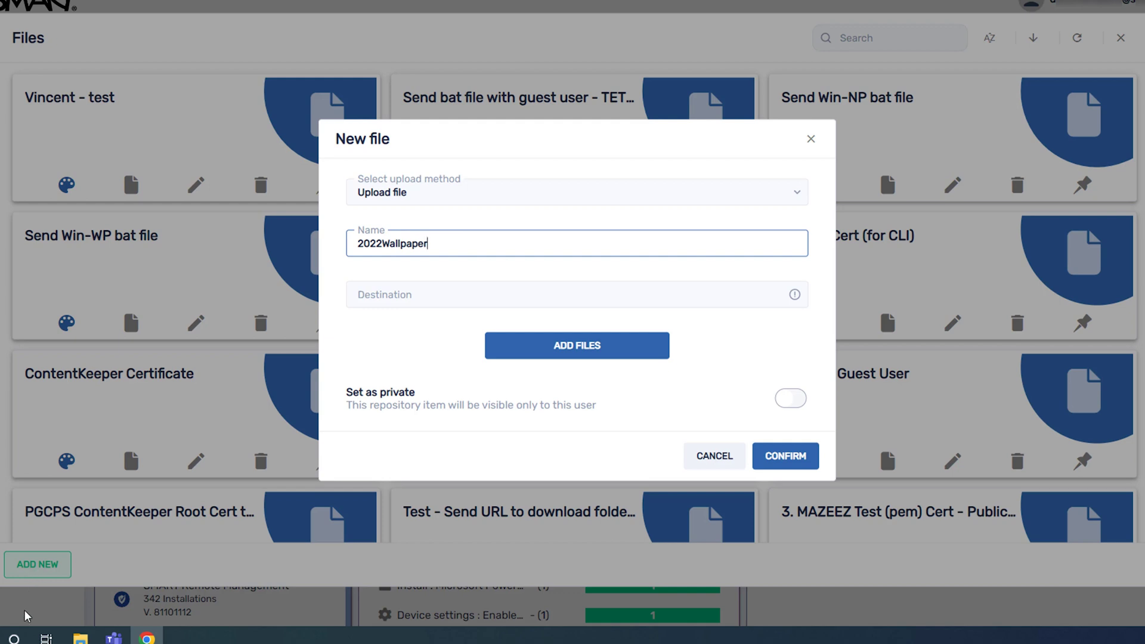
left_click(385, 299)
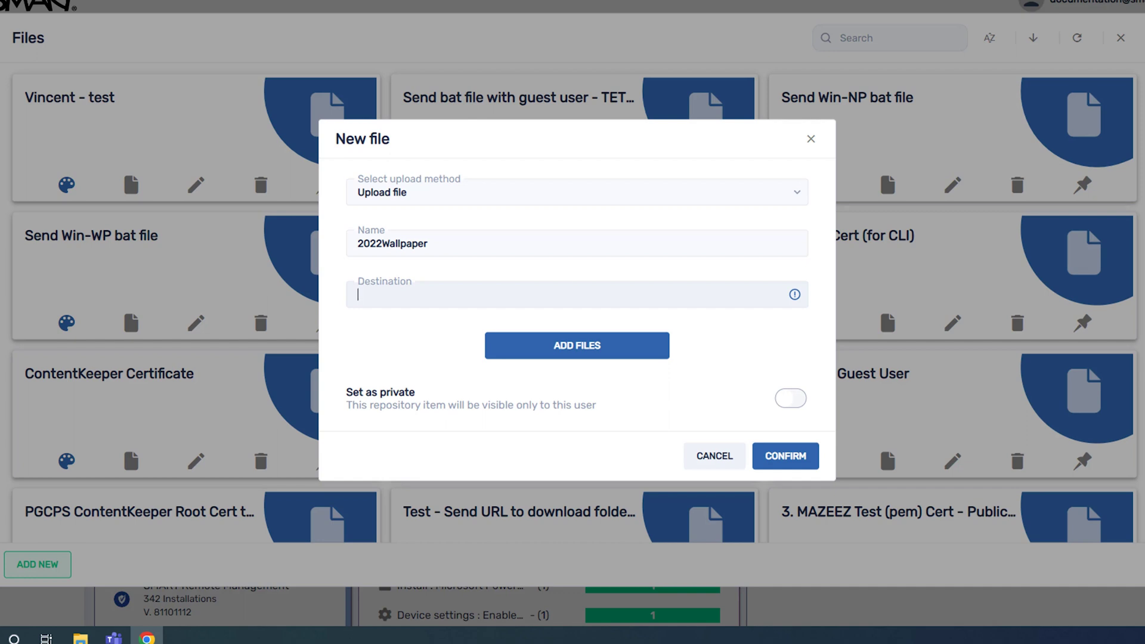
type("/sdca")
type("rd")
type("/do")
type("wnload")
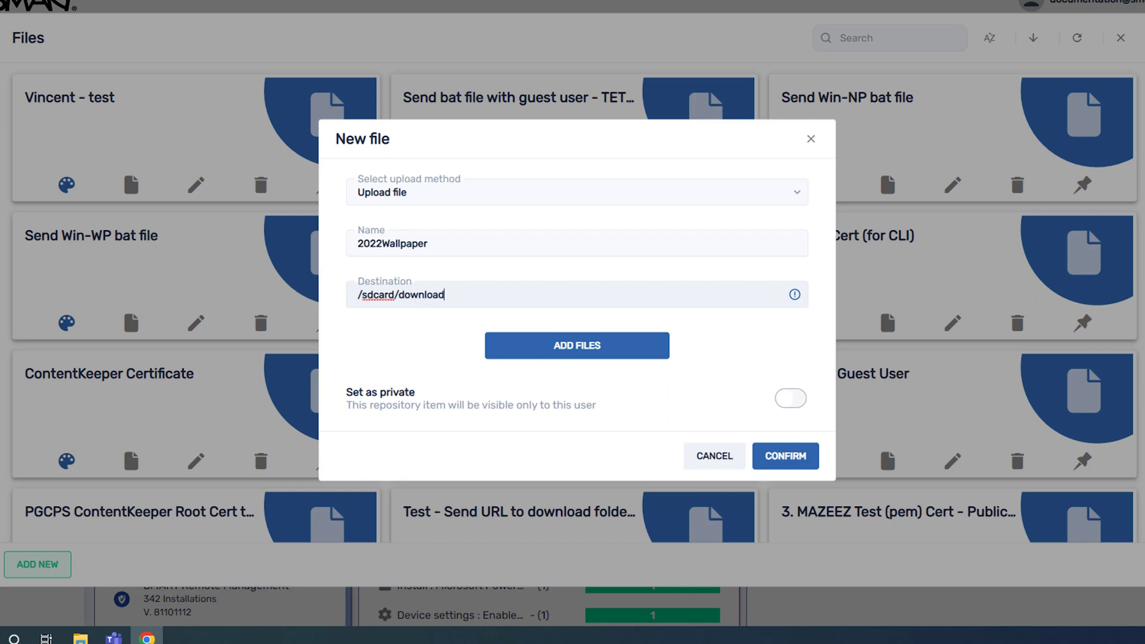
Step: Attach the 2022.png image from the desktop wallpaper folder to the entry
left_click(548, 347)
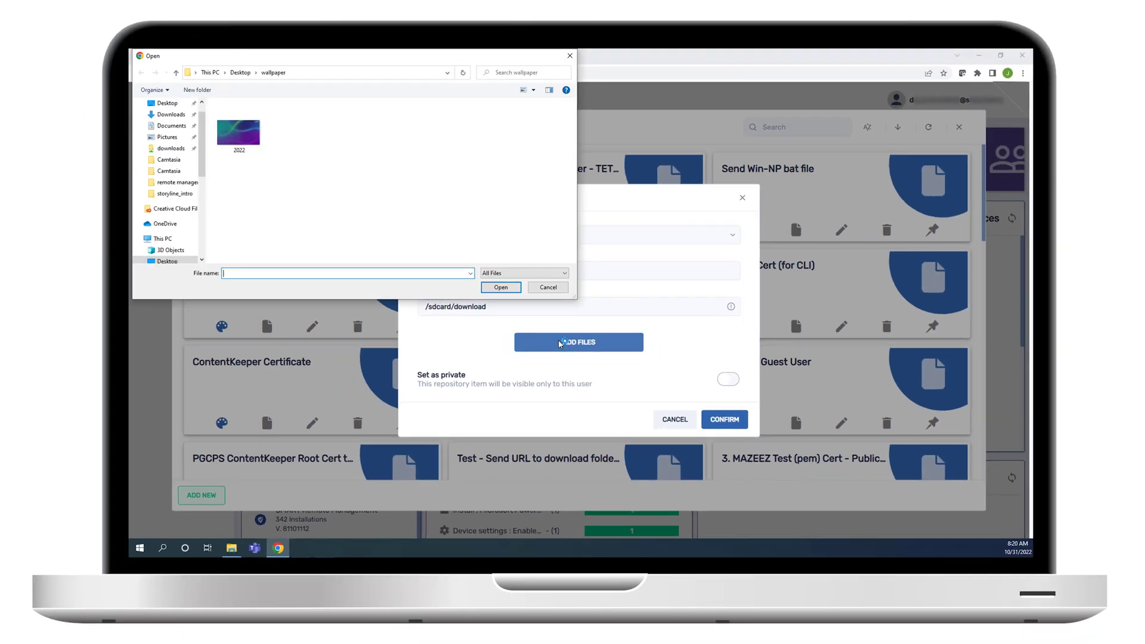
left_click(254, 128)
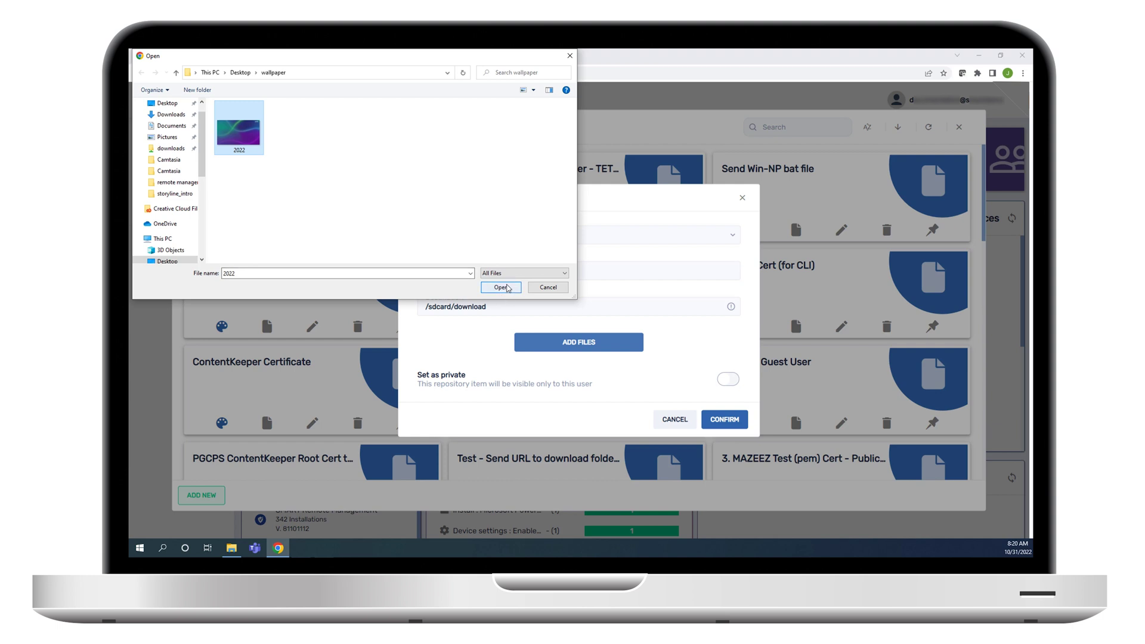
left_click(506, 287)
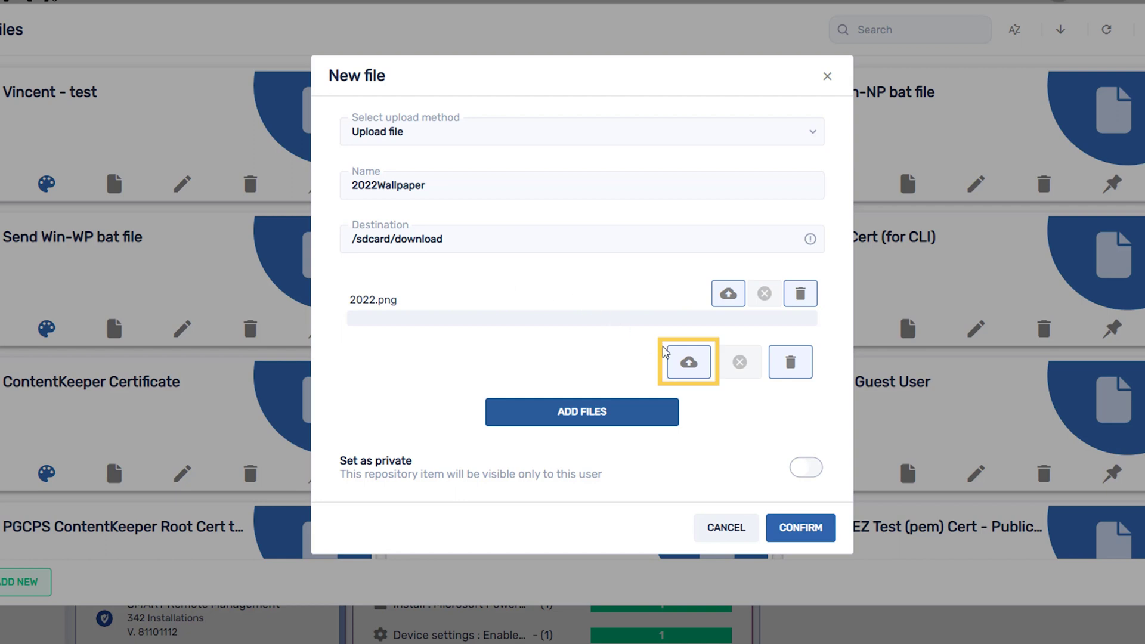
Step: Upload 2022.png to 100%, confirm the 2022Wallpaper entry, and close the Files dialog
left_click(694, 366)
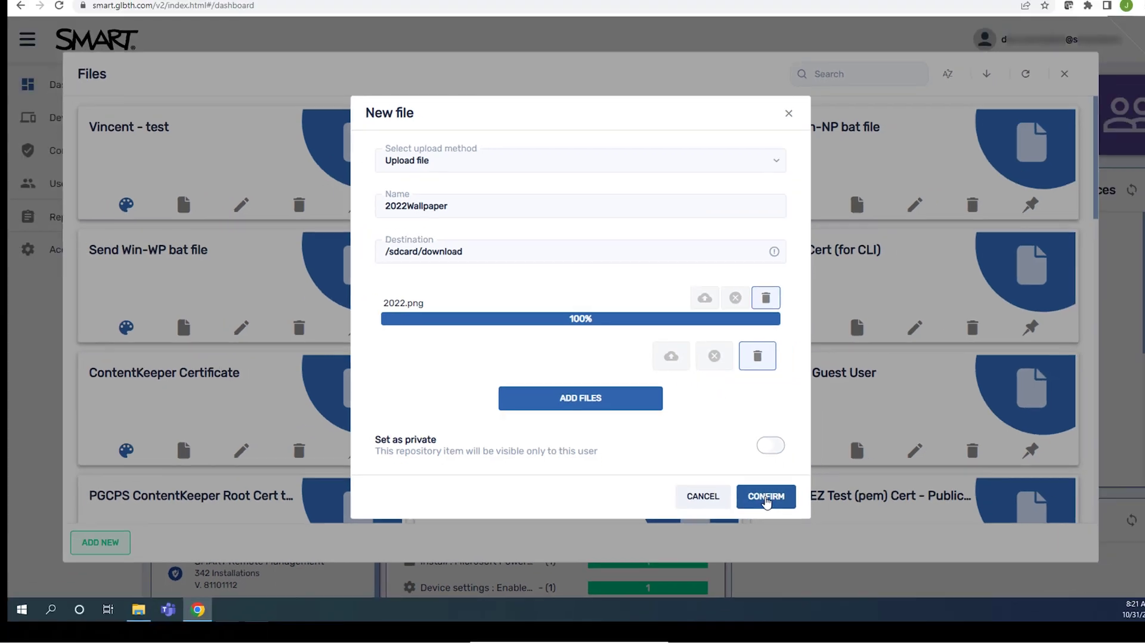
left_click(766, 497)
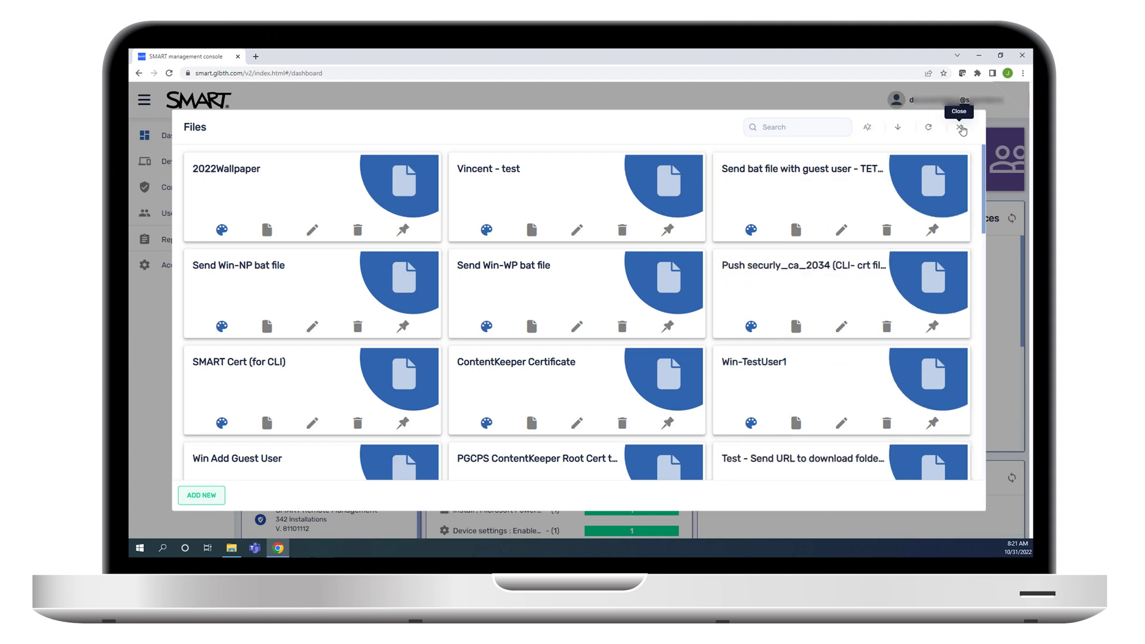
left_click(961, 129)
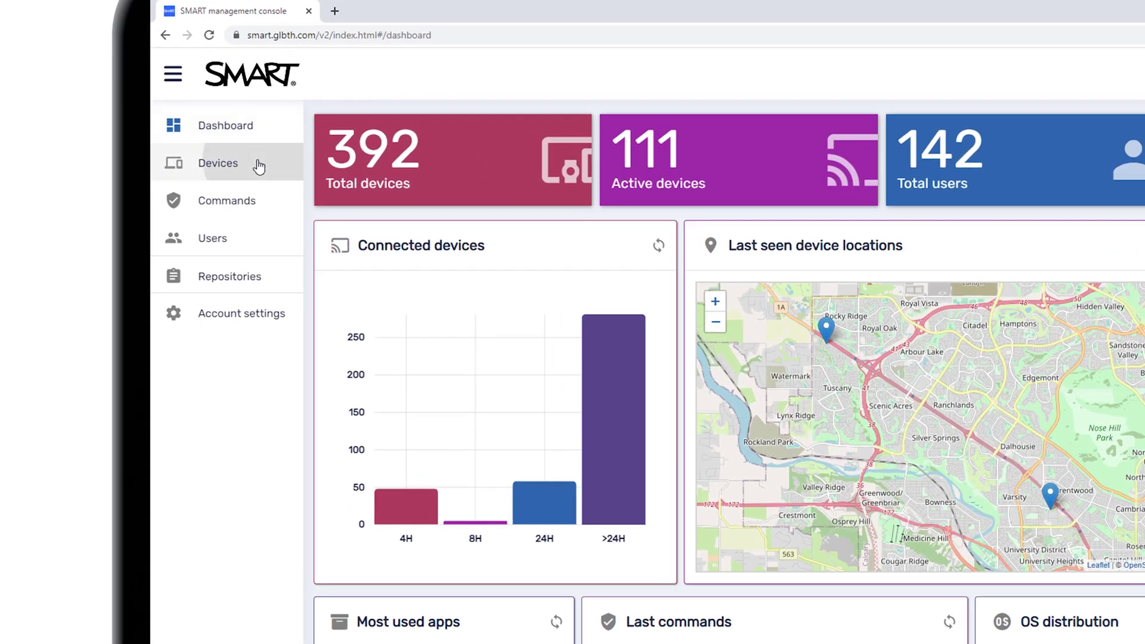
Step: In Devices, tick 6086S-V3-EBC Foyer and untick the second device
left_click(257, 166)
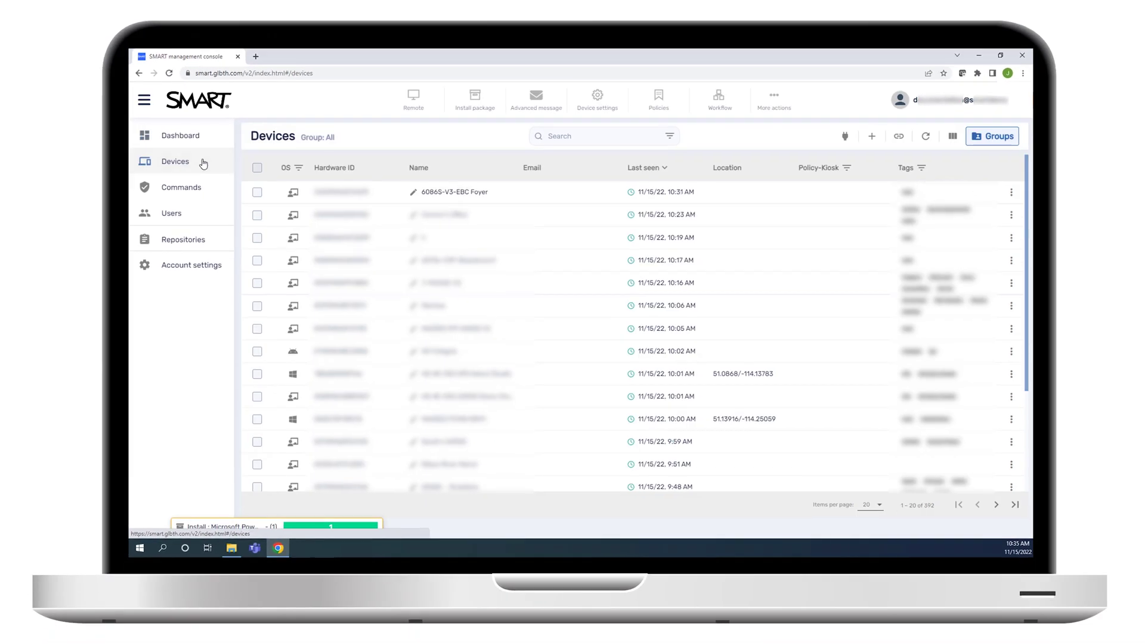
left_click(257, 192)
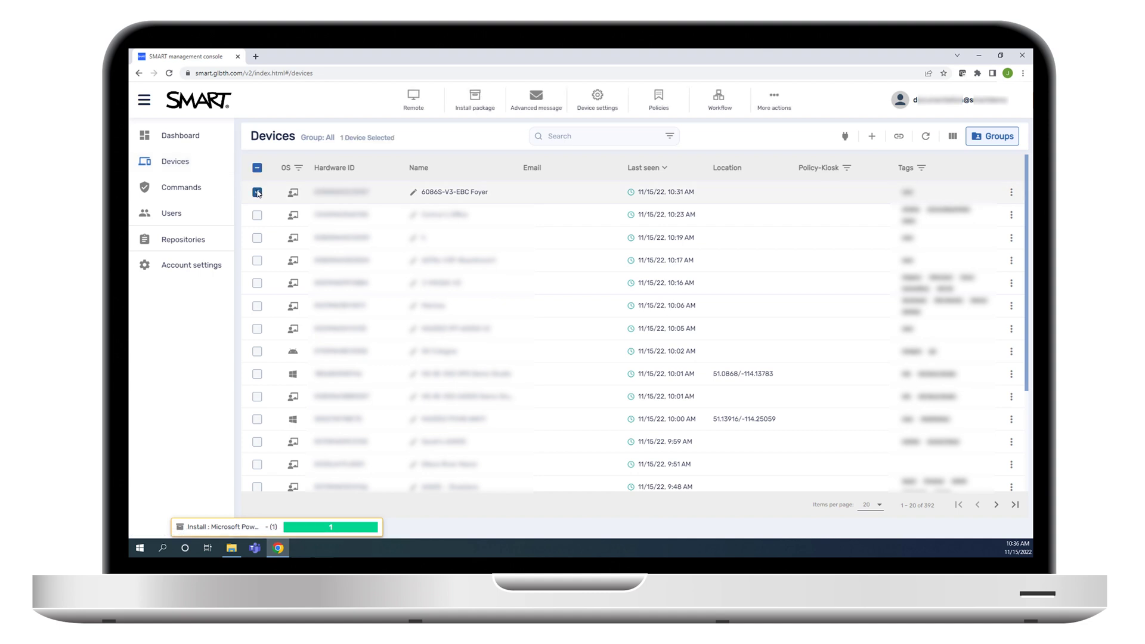
left_click(256, 215)
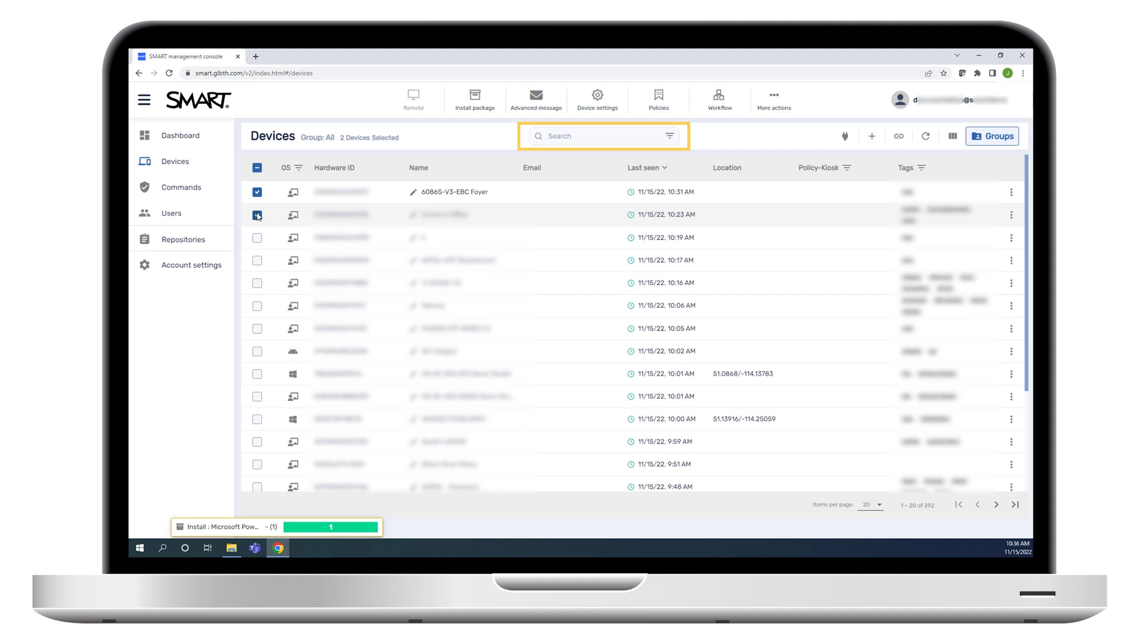
left_click(257, 216)
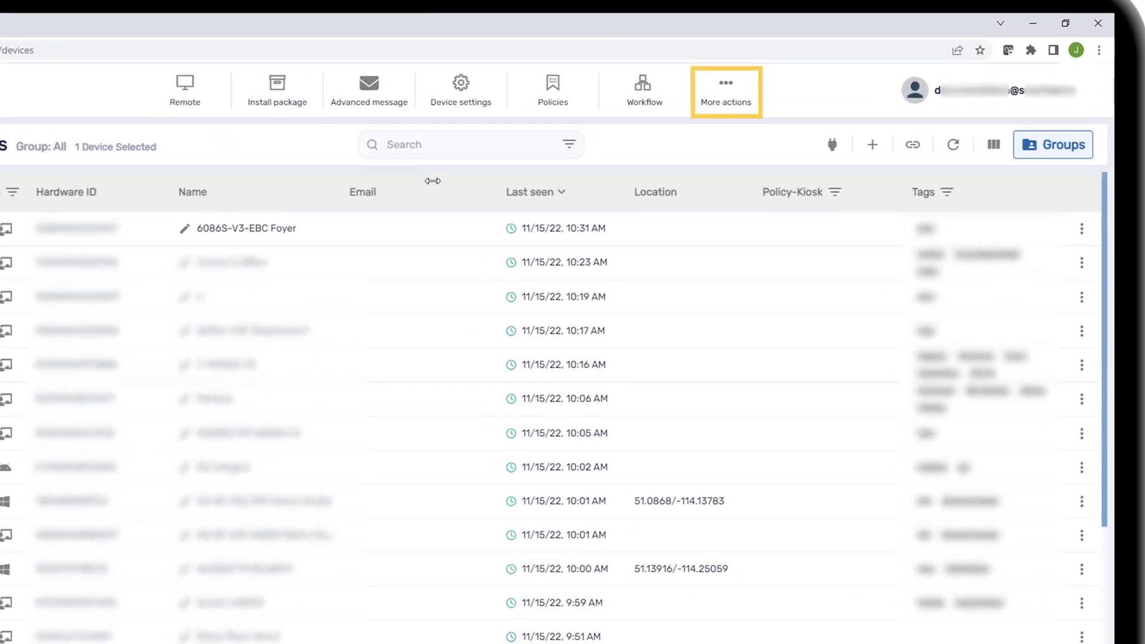
Step: Send the 2022Wallpaper card to the Foyer device via More actions > Send files
left_click(712, 101)
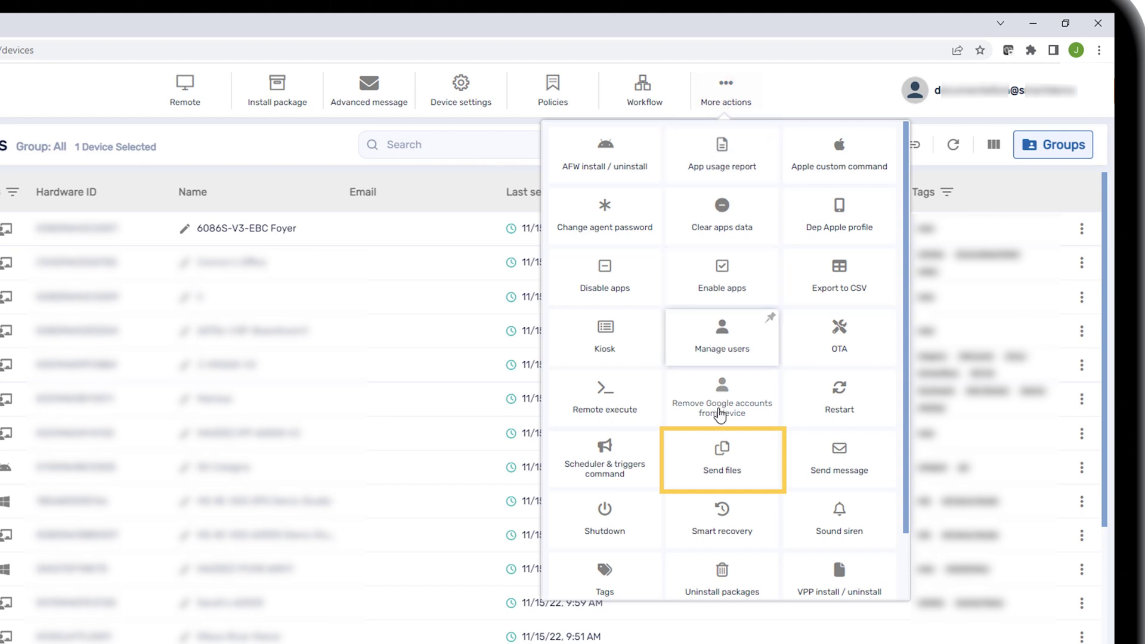
left_click(722, 449)
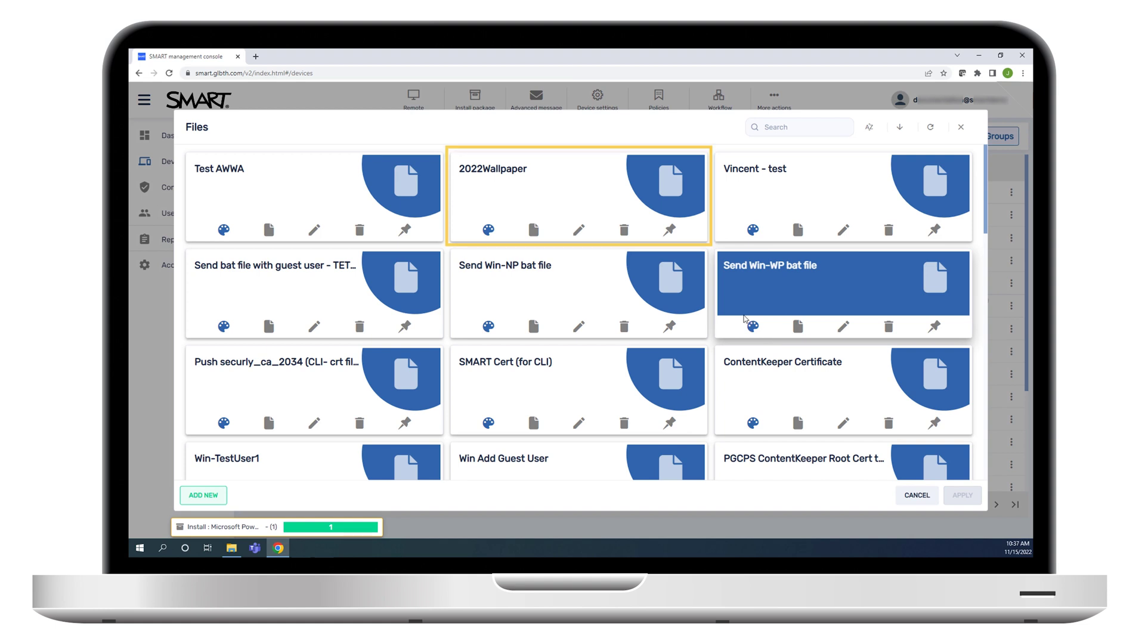
left_click(572, 199)
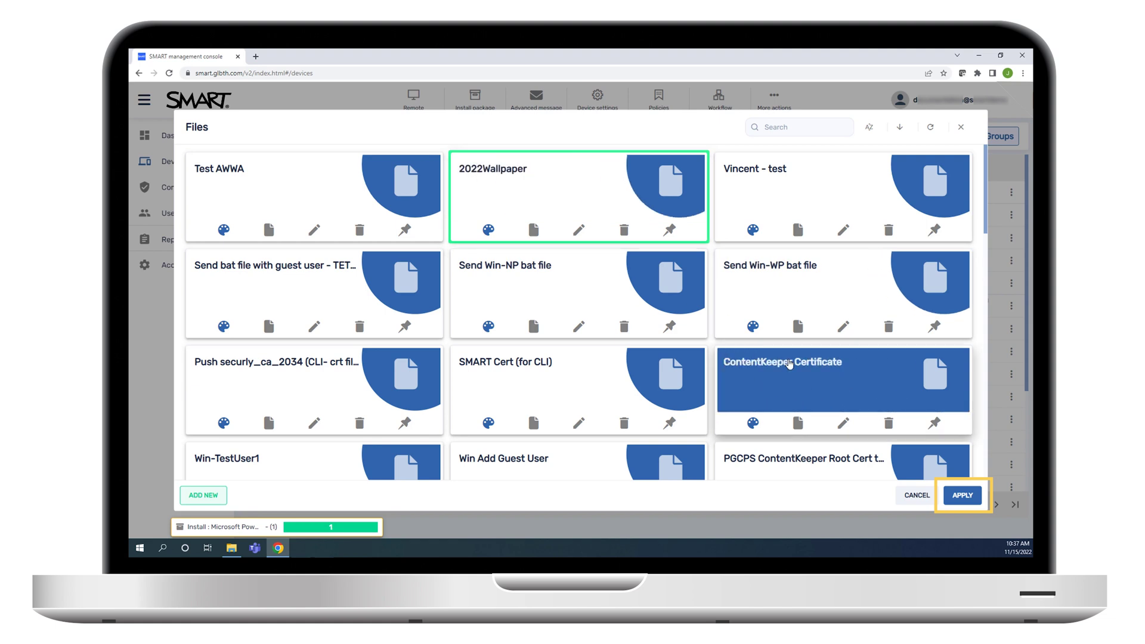
left_click(962, 495)
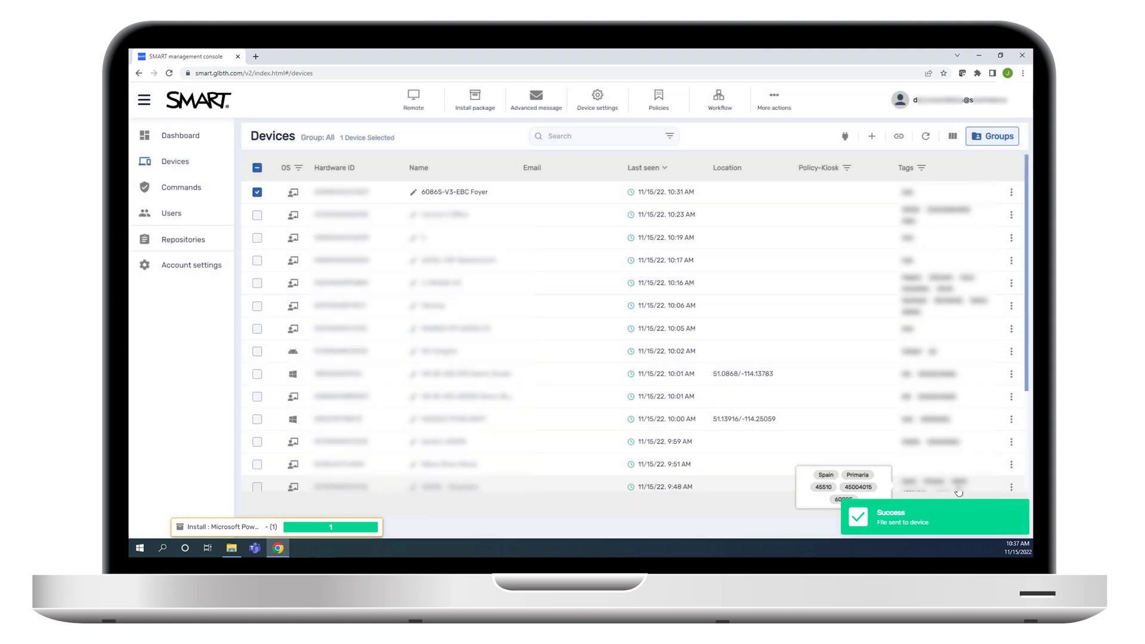